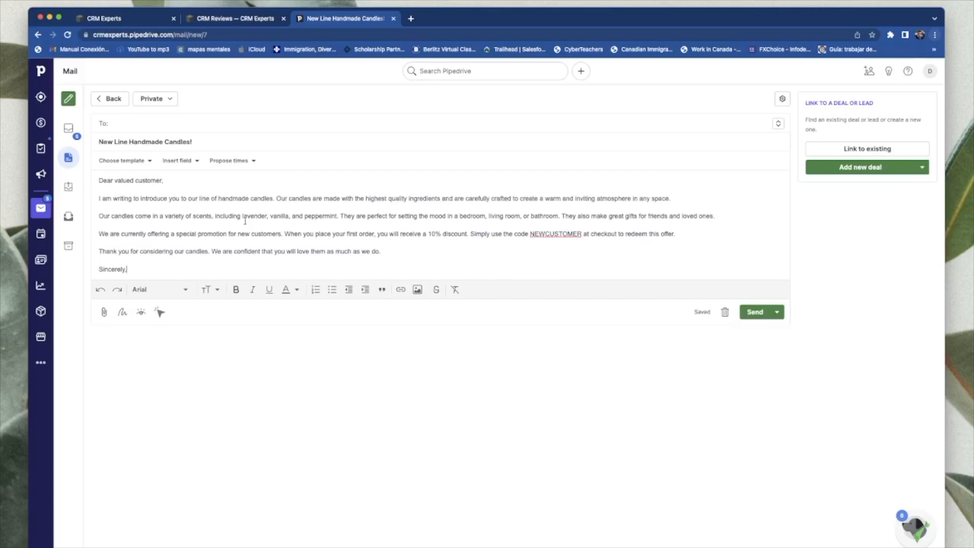
Replace "valued customer" in the email greeting with the person's Full Name merge field
{"action": "double_click", "coordinate": [127, 181]}
{"action": "key", "text": "BackSpace"}
{"action": "key", "text": "BackSpace"}
{"action": "key", "text": "BackSpace"}
{"action": "key", "text": "BackSpace"}
{"action": "key", "text": "BackSpace"}
{"action": "key", "text": "BackSpace"}
{"action": "key", "text": "BackSpace"}
{"action": "key", "text": "BackSpace"}
{"action": "key", "text": "BackSpace"}
{"action": "key", "text": "BackSpace"}
{"action": "key", "text": "BackSpace"}
{"action": "key", "text": "BackSpace"}
{"action": "key", "text": "BackSpace"}
{"action": "key", "text": "BackSpace"}
{"action": "key", "text": "BackSpace"}
{"action": "key", "text": "BackSpace"}
{"action": "left_click", "coordinate": [187, 161]}
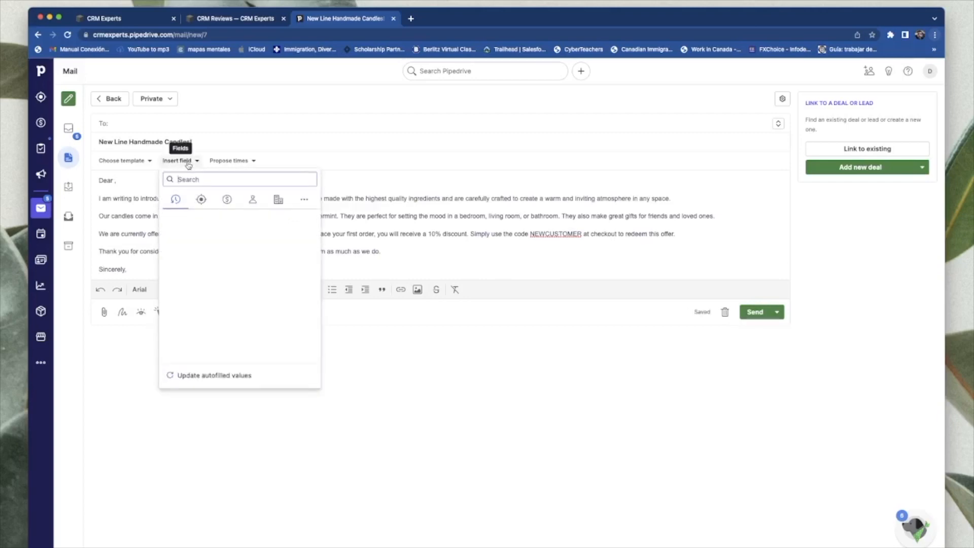
{"action": "left_click", "coordinate": [253, 201]}
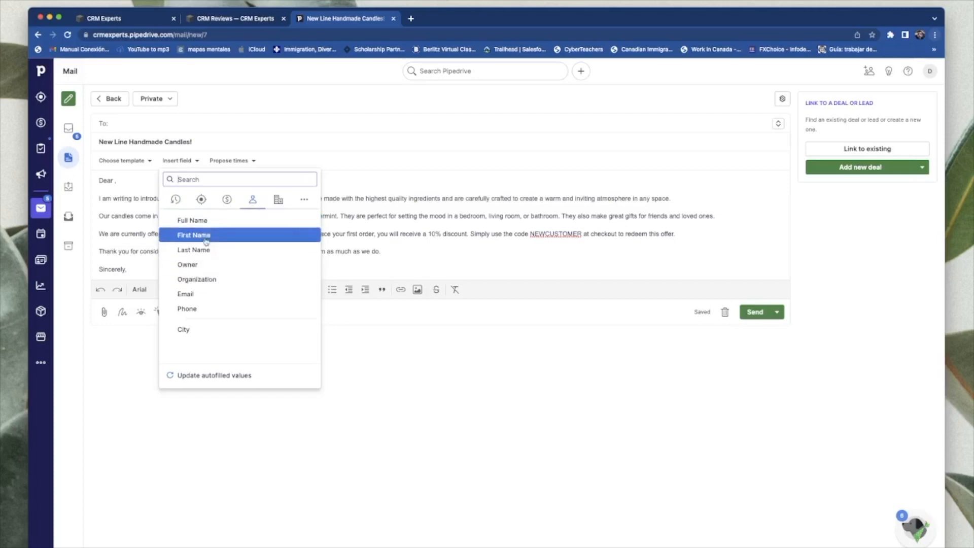
{"action": "left_click", "coordinate": [199, 222]}
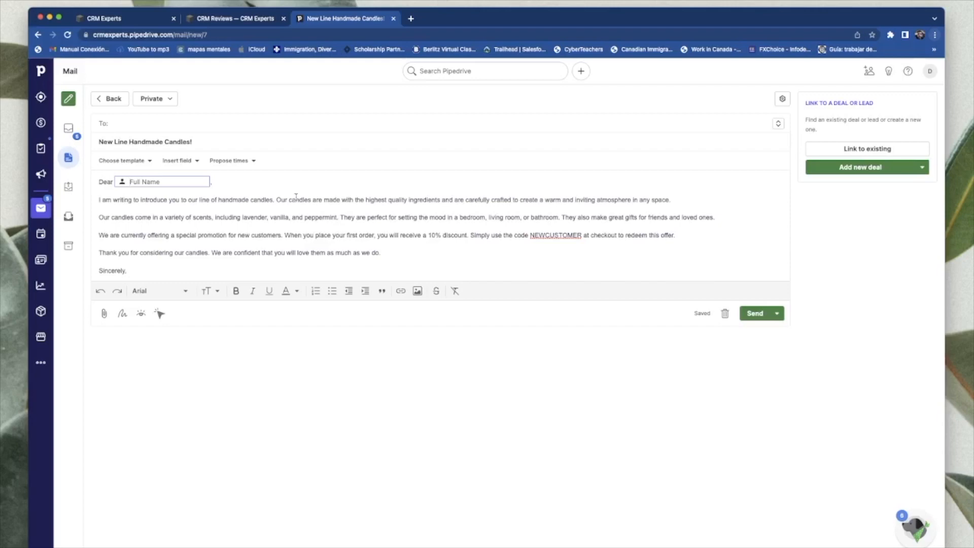
Save the draft as a private email template named "Handmade Candles"
{"action": "left_click", "coordinate": [172, 238]}
{"action": "left_click", "coordinate": [149, 161]}
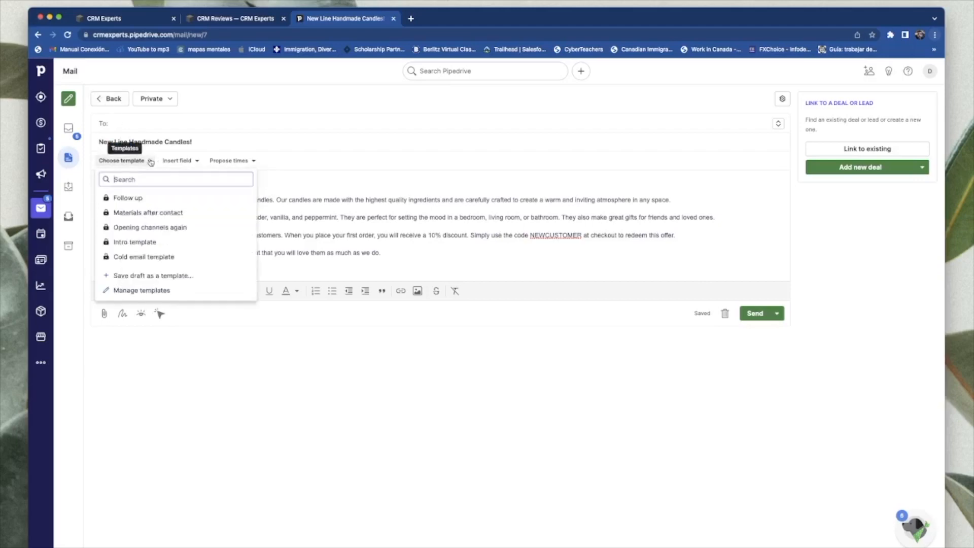
{"action": "left_click", "coordinate": [162, 276]}
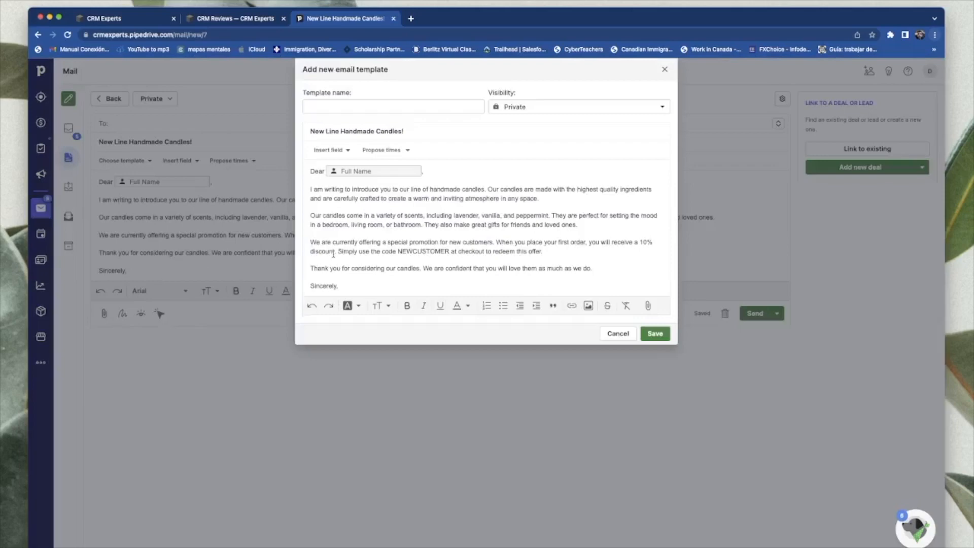
{"action": "left_click", "coordinate": [367, 108]}
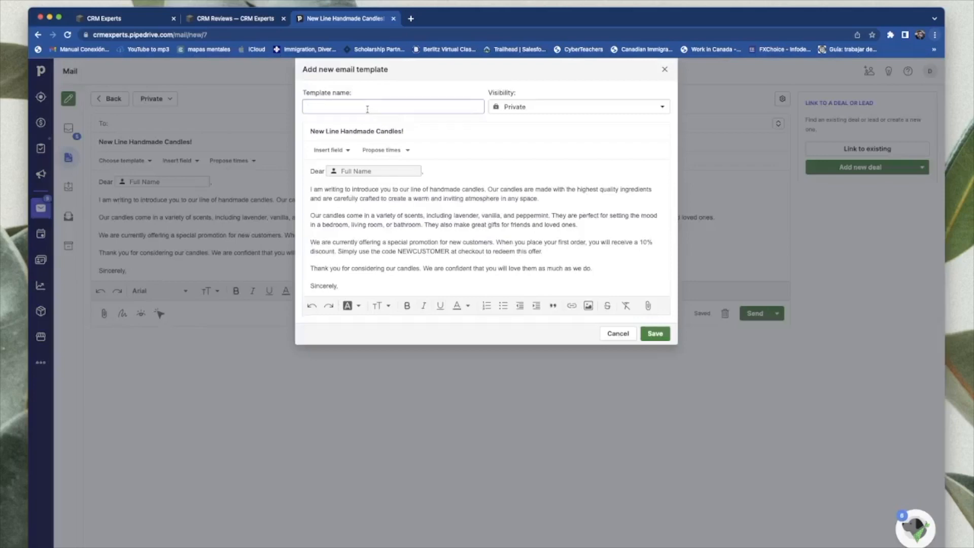
{"action": "key", "text": "BackSpace"}
{"action": "type", "text": "Handmade Candles"}
{"action": "left_click", "coordinate": [654, 334]}
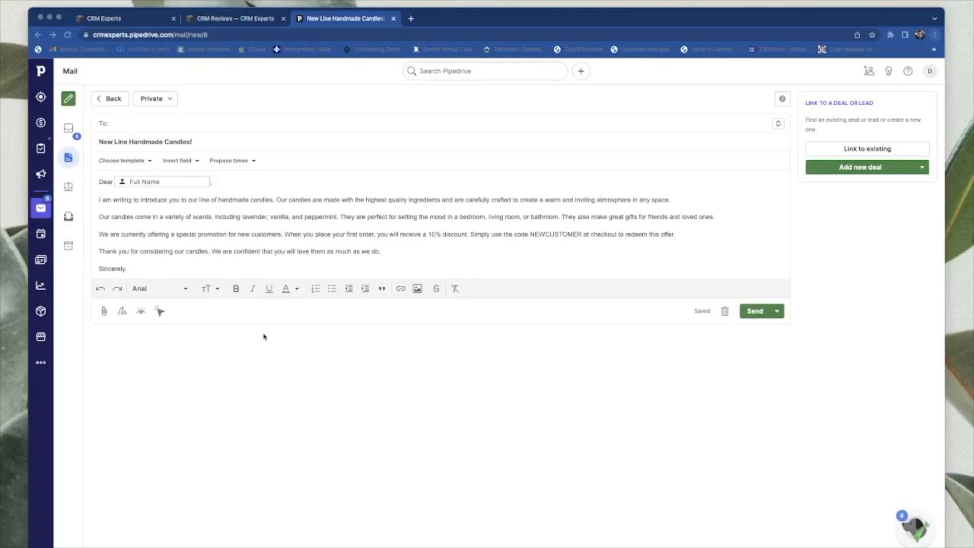
Select all Melbourne contacts in the People list and reverse the sort order by city
{"action": "left_click", "coordinate": [40, 234]}
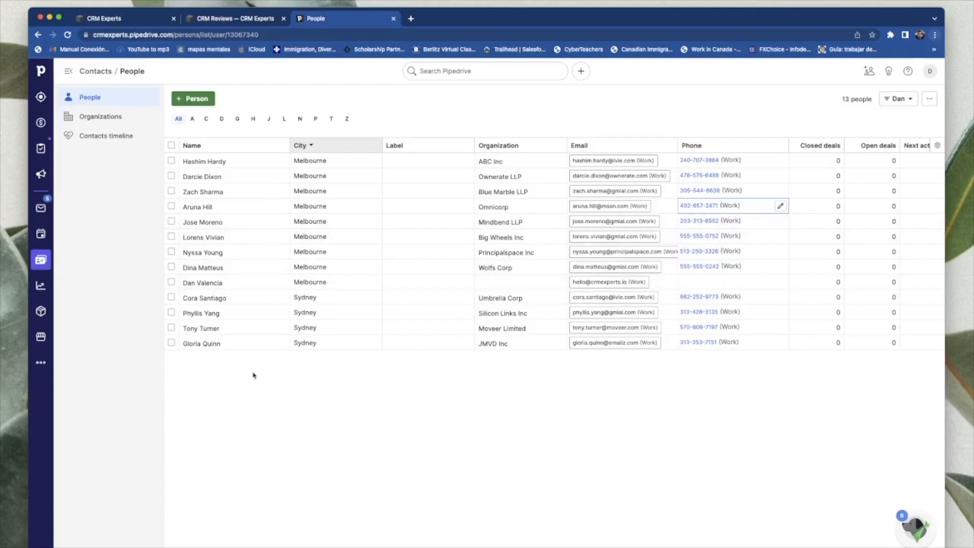
{"action": "left_click", "coordinate": [172, 282]}
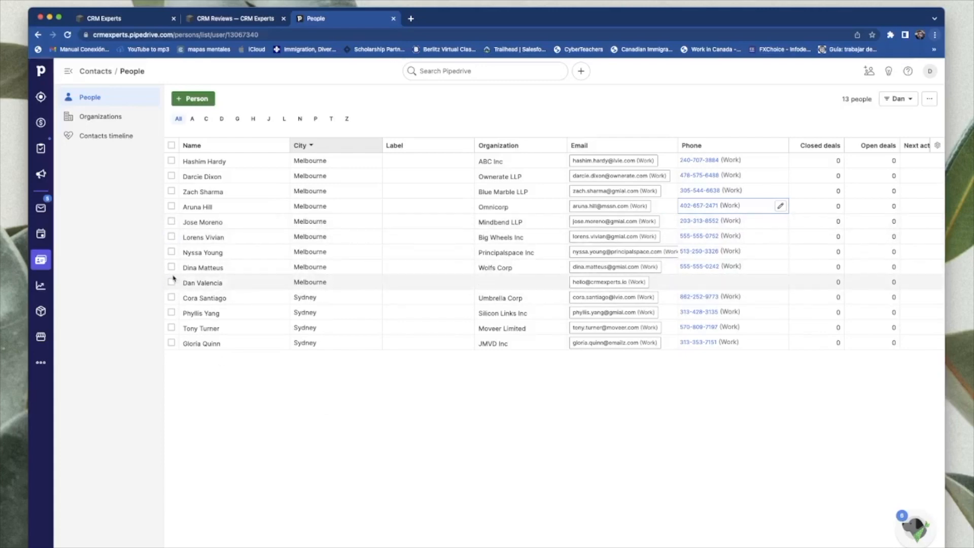
{"action": "left_click", "coordinate": [171, 267]}
{"action": "left_click", "coordinate": [171, 252]}
{"action": "left_click", "coordinate": [172, 236]}
{"action": "left_click", "coordinate": [172, 222]}
{"action": "left_click", "coordinate": [172, 207]}
{"action": "left_click", "coordinate": [171, 191]}
{"action": "left_click", "coordinate": [171, 176]}
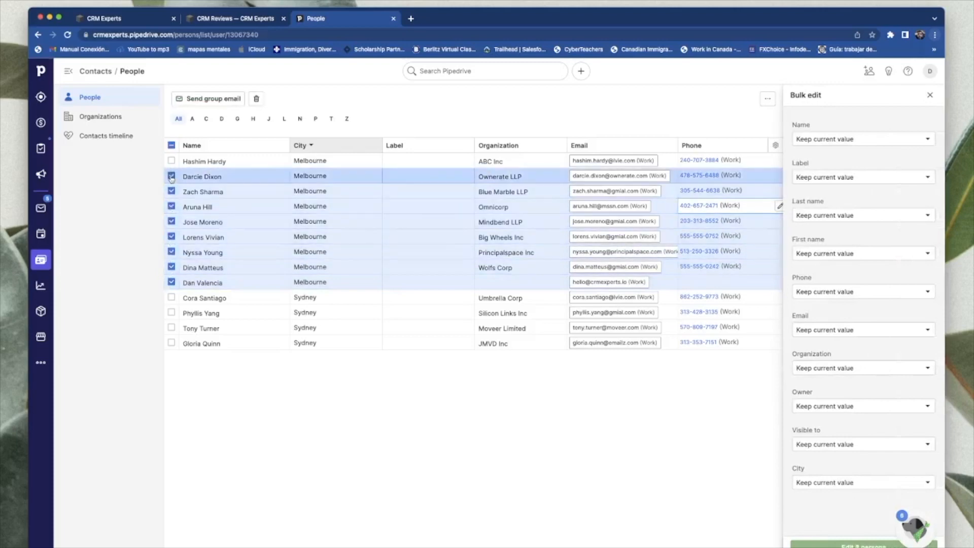
{"action": "left_click", "coordinate": [172, 160]}
{"action": "left_click", "coordinate": [305, 146]}
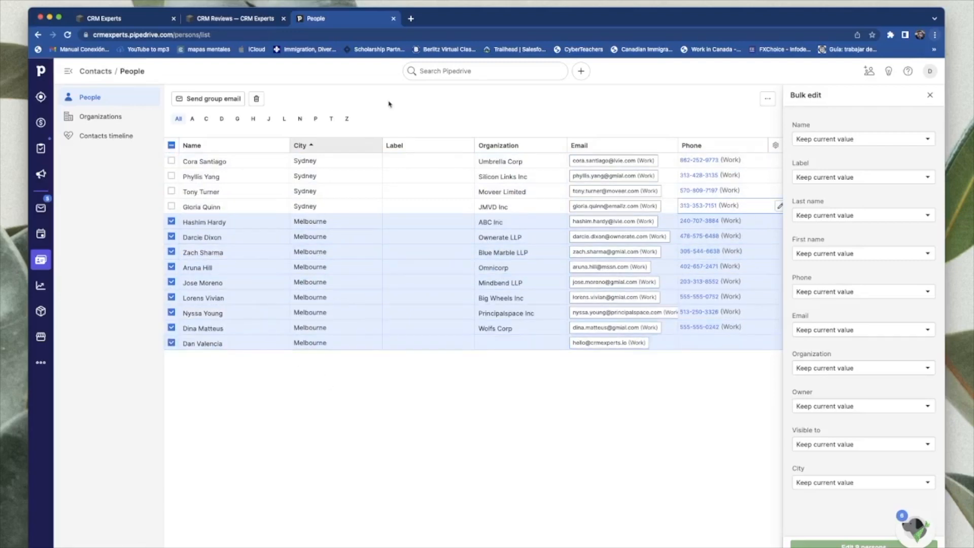
Send the selected contacts a group email based on the "Handmade Candles" template
{"action": "left_click", "coordinate": [212, 100]}
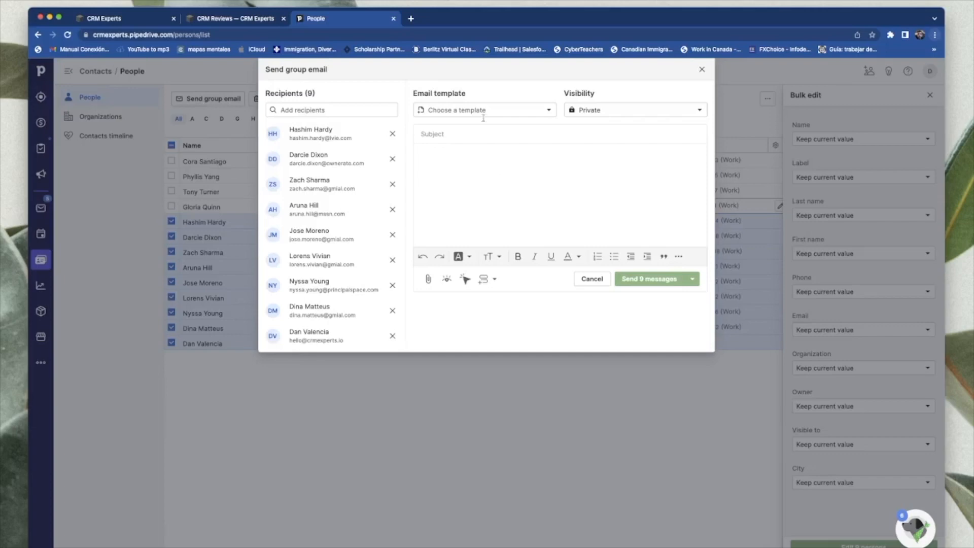
{"action": "left_click", "coordinate": [538, 111]}
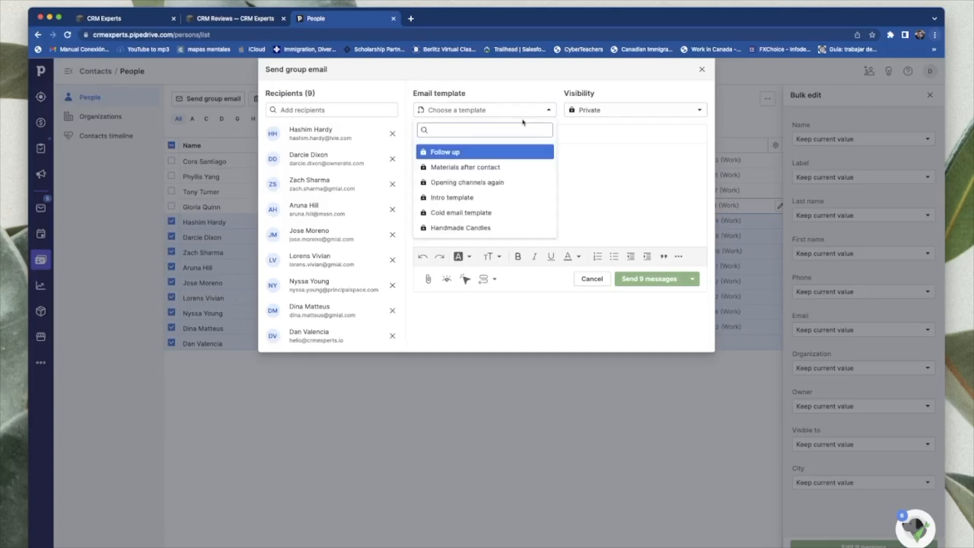
{"action": "left_click", "coordinate": [460, 228]}
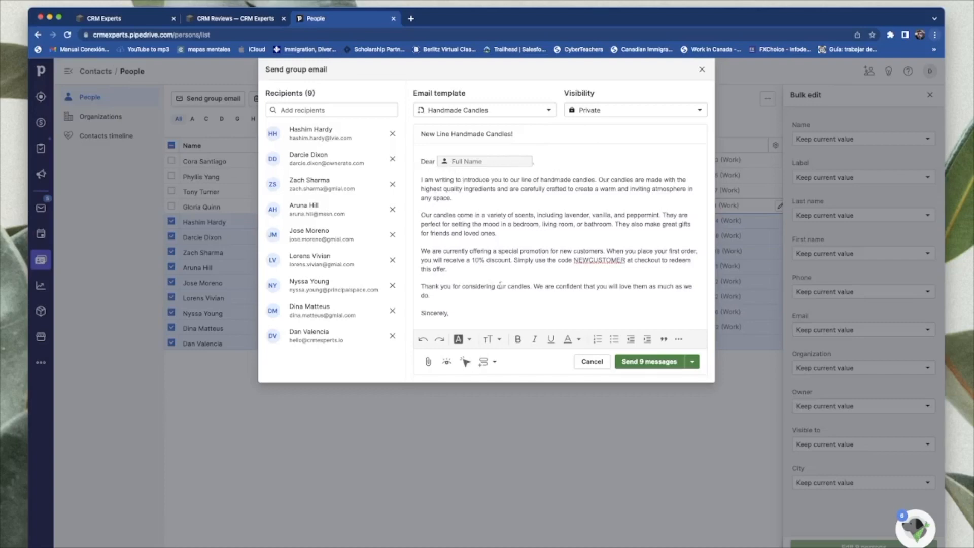
{"action": "left_click", "coordinate": [647, 368]}
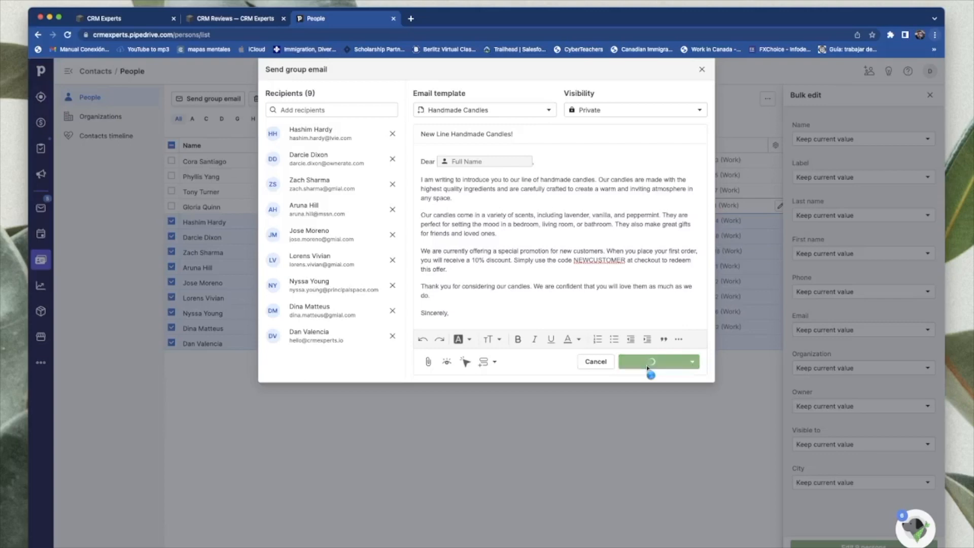